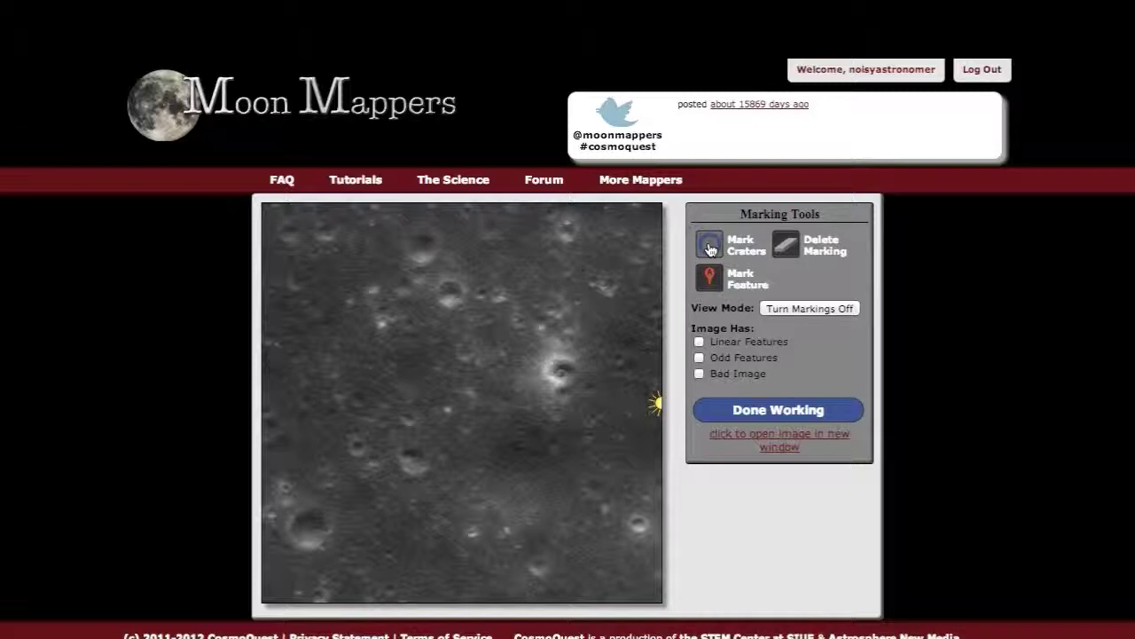
- Select Mark Craters and fit a green circle to the rim of the bright crater right of centre
left_click(711, 248)
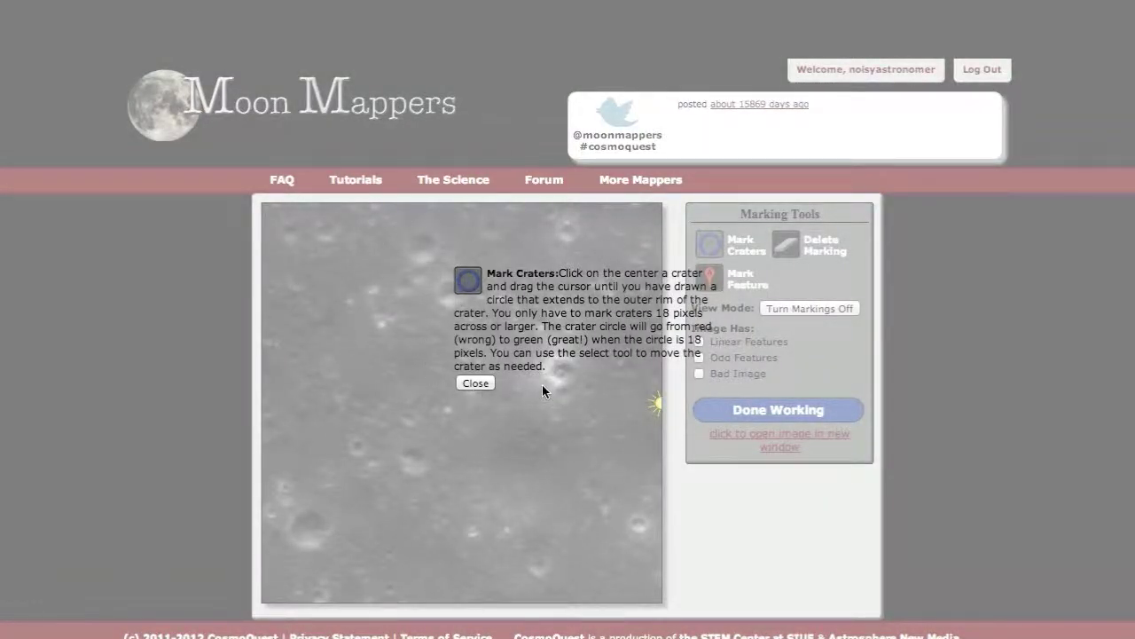
left_click(475, 383)
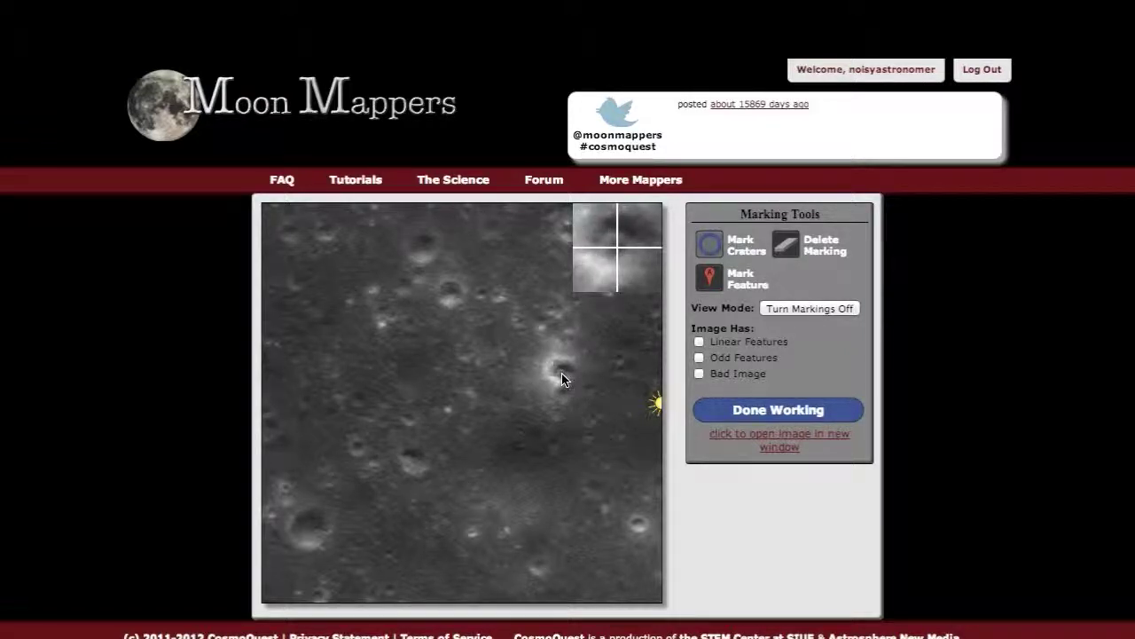
left_click_drag(562, 378, 566, 395)
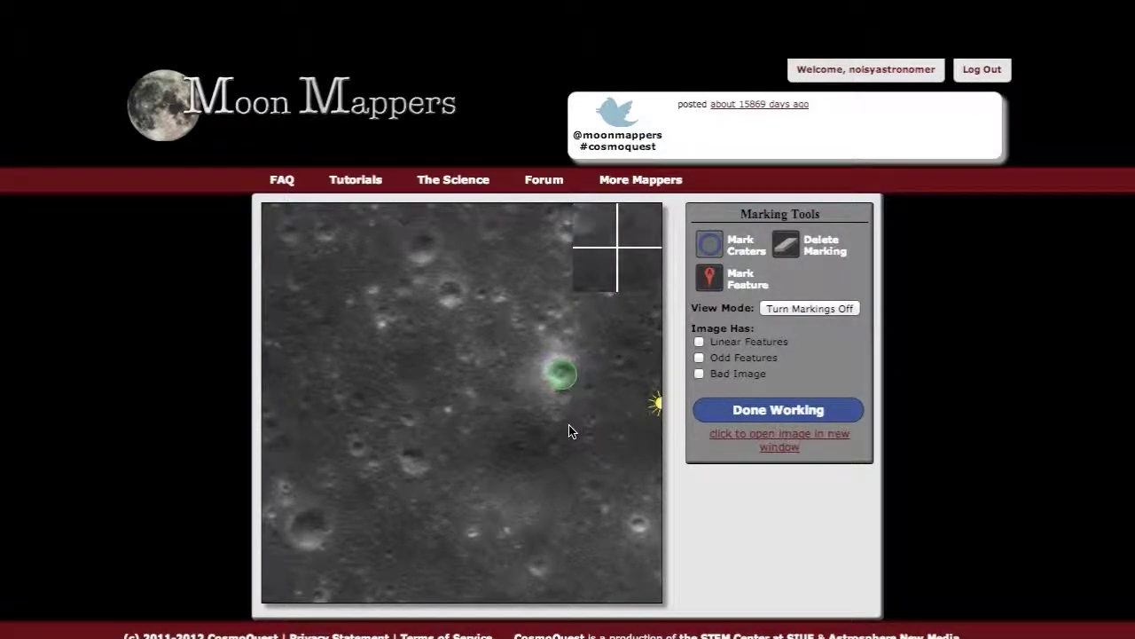
mouse_move(559, 390)
left_mouse_down()
mouse_move(541, 401)
mouse_move(542, 367)
mouse_move(575, 381)
mouse_move(561, 380)
left_mouse_up()
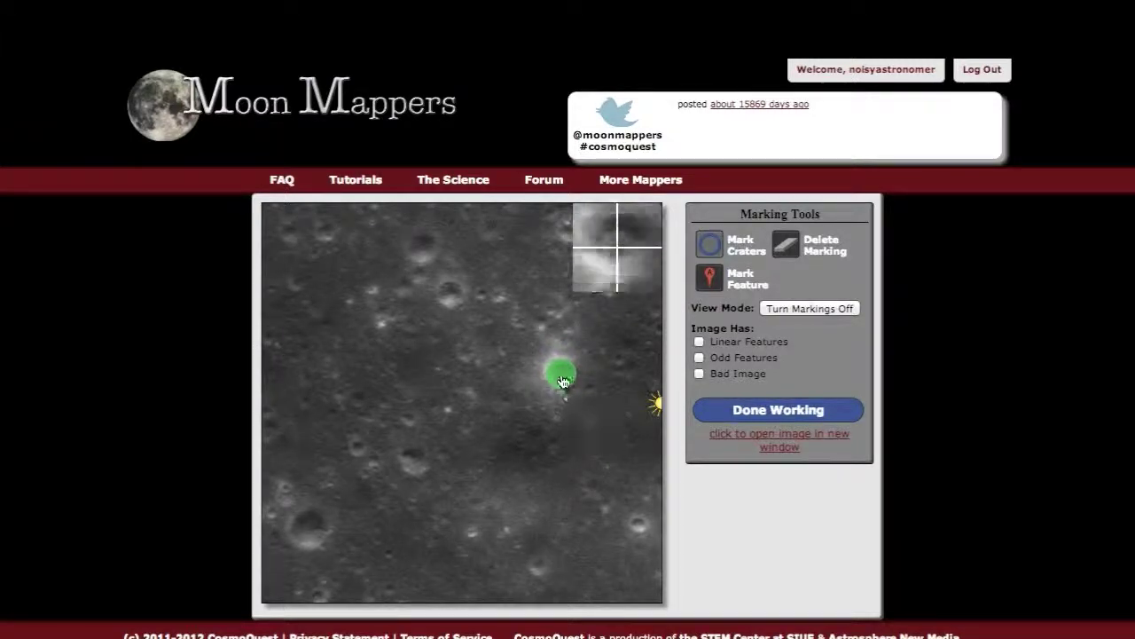
mouse_move(562, 399)
left_mouse_down()
mouse_move(560, 410)
mouse_move(563, 387)
left_mouse_up()
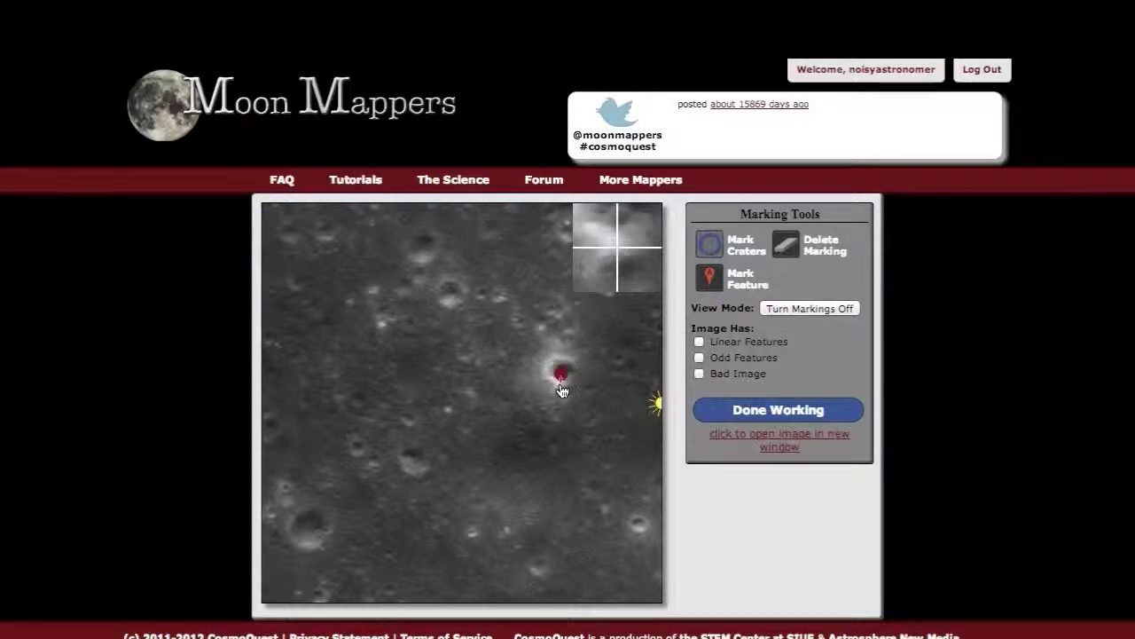
left_click_drag(561, 391, 562, 391)
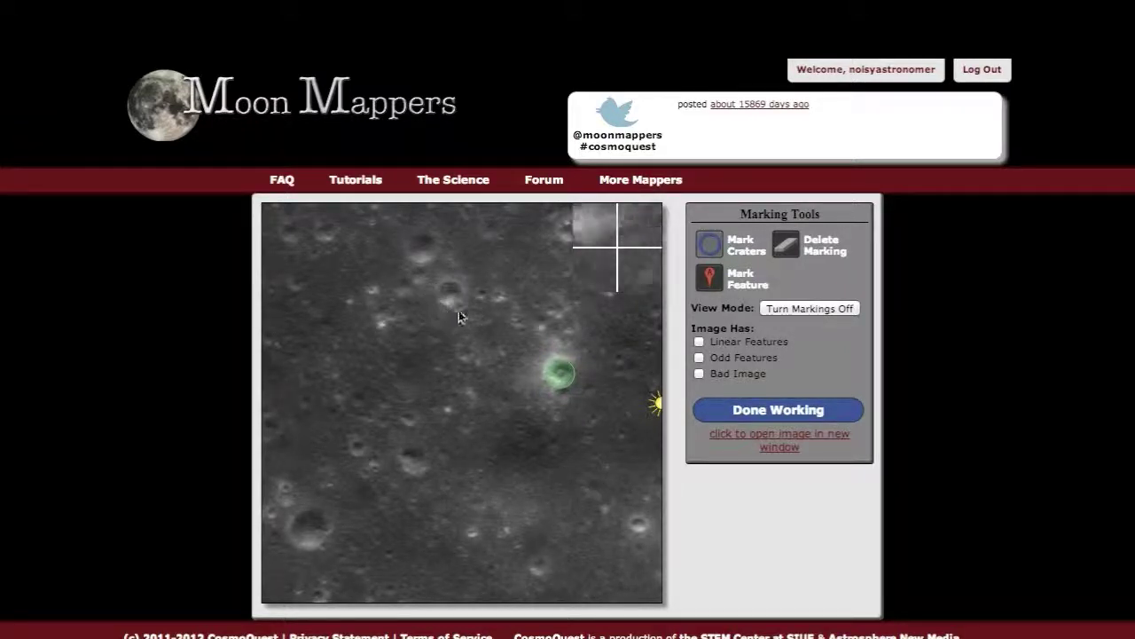
- Circle two upper-left craters and the large lower-left crater, then delete an oversized circle below centre
left_click_drag(450, 294, 453, 314)
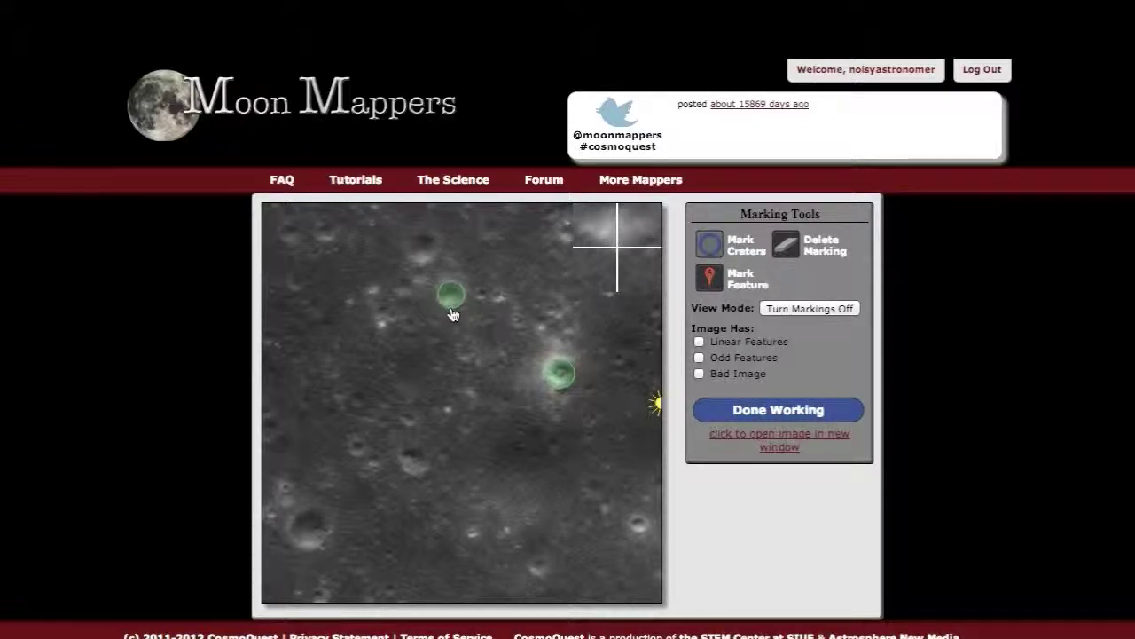
left_click_drag(424, 248, 425, 268)
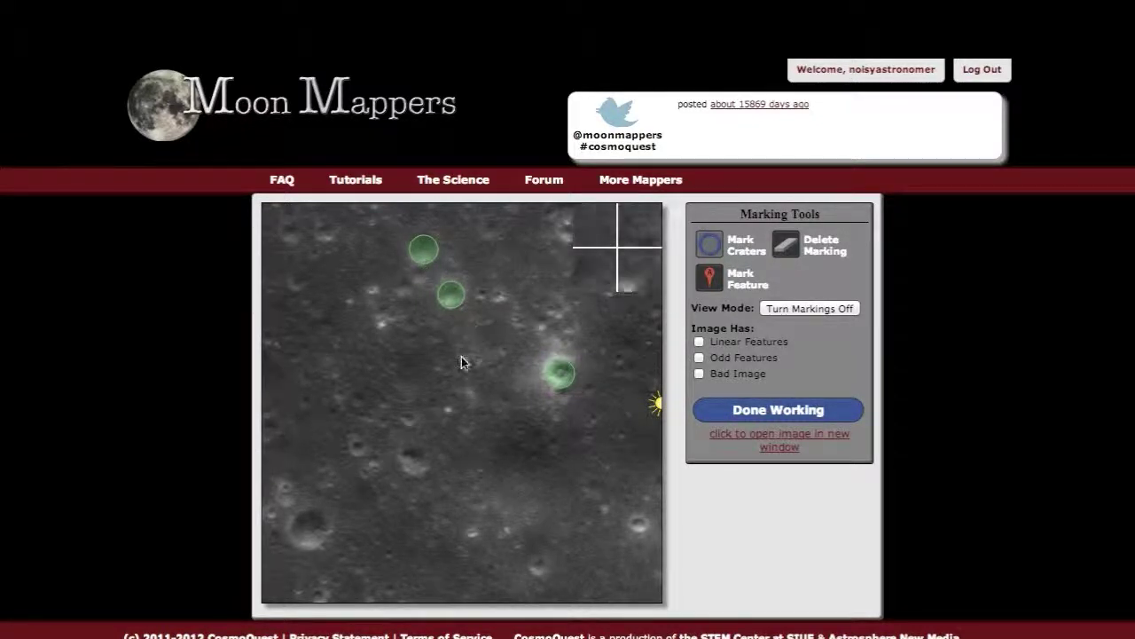
left_click_drag(309, 530, 316, 552)
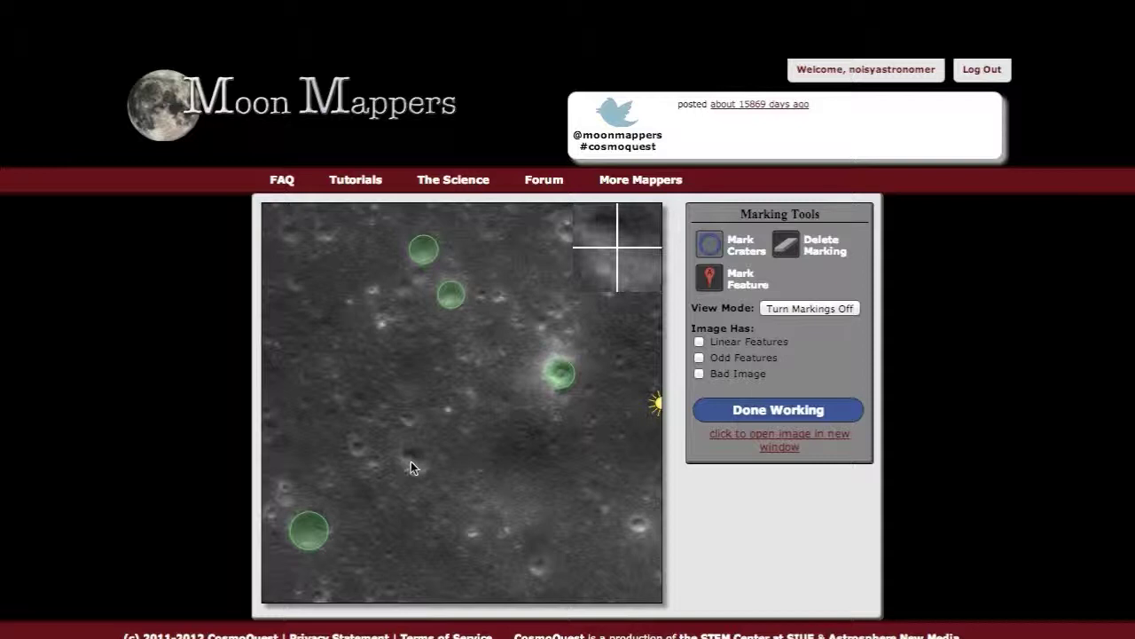
left_click_drag(417, 468, 464, 519)
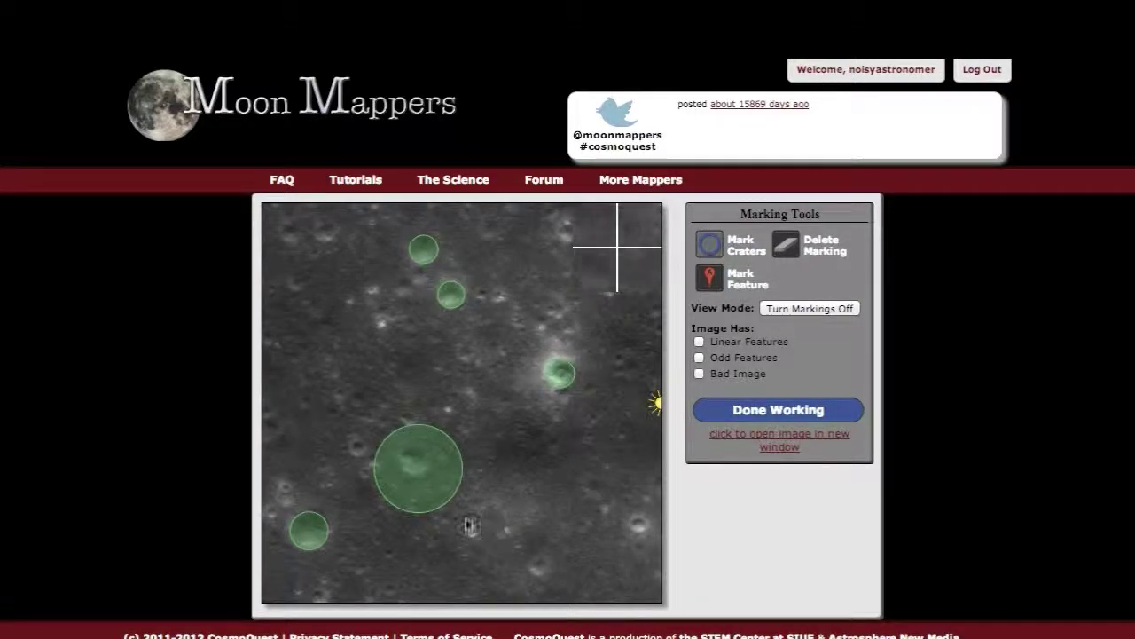
left_click(426, 488)
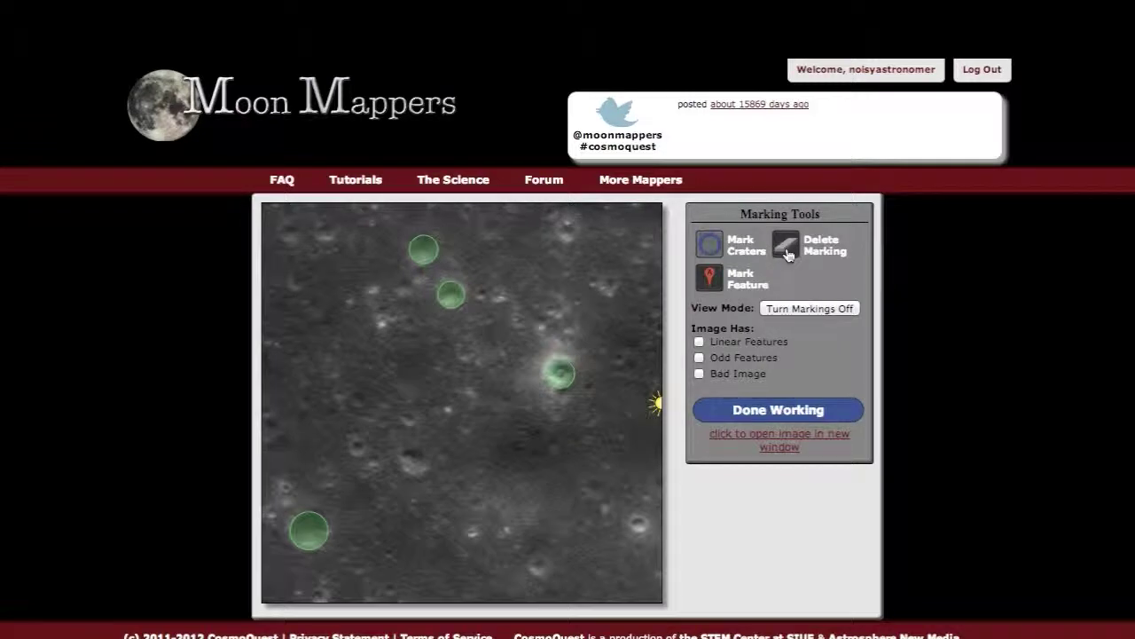
- Redraw the topmost crater circle, then circle small craters below centre, lower-right and lower-left of centre
left_click(421, 255)
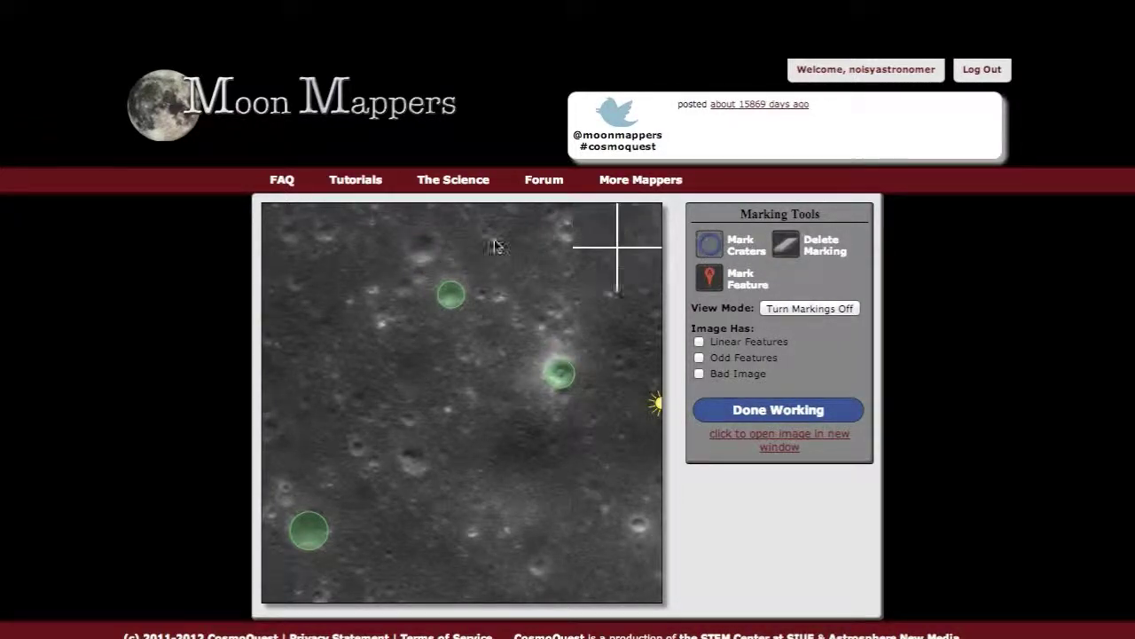
left_click_drag(422, 250, 424, 265)
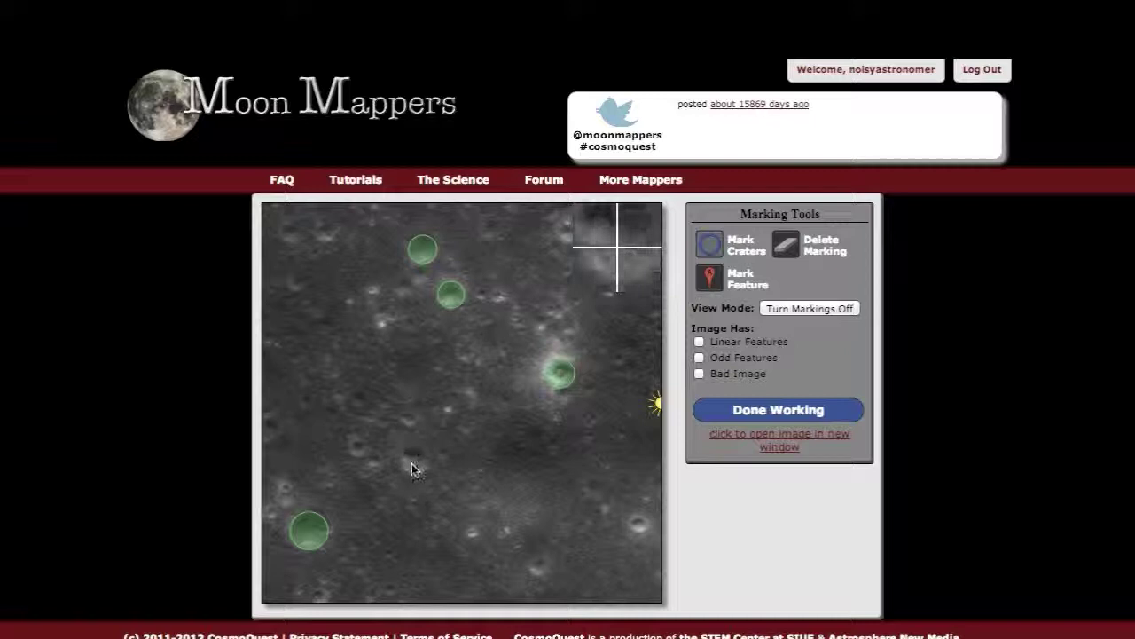
left_click_drag(413, 462, 415, 475)
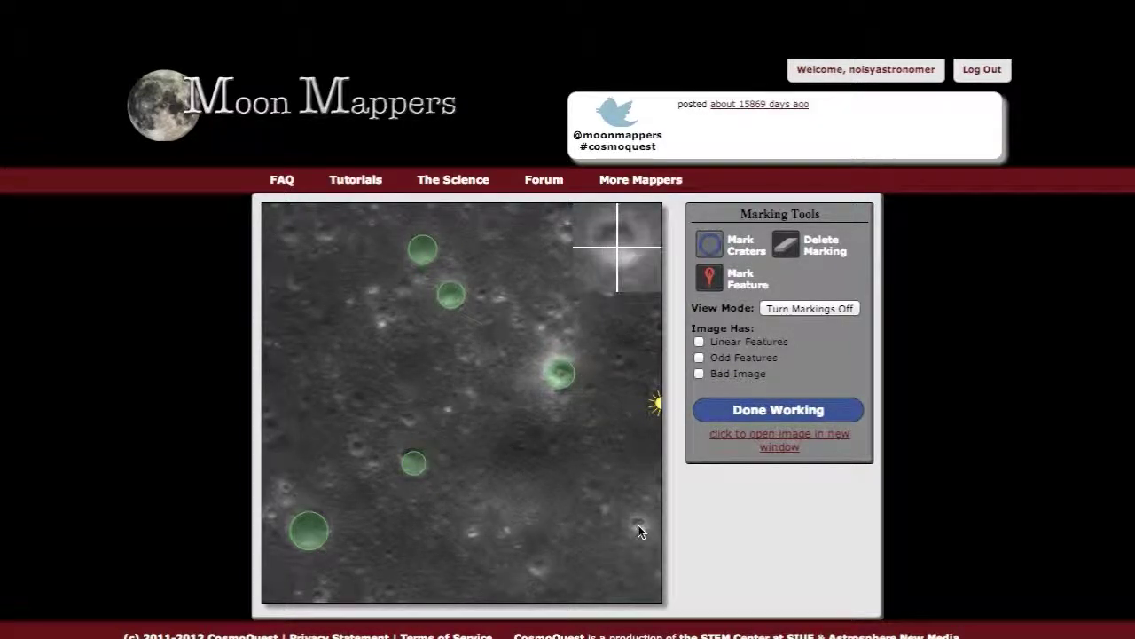
left_click_drag(639, 533, 640, 538)
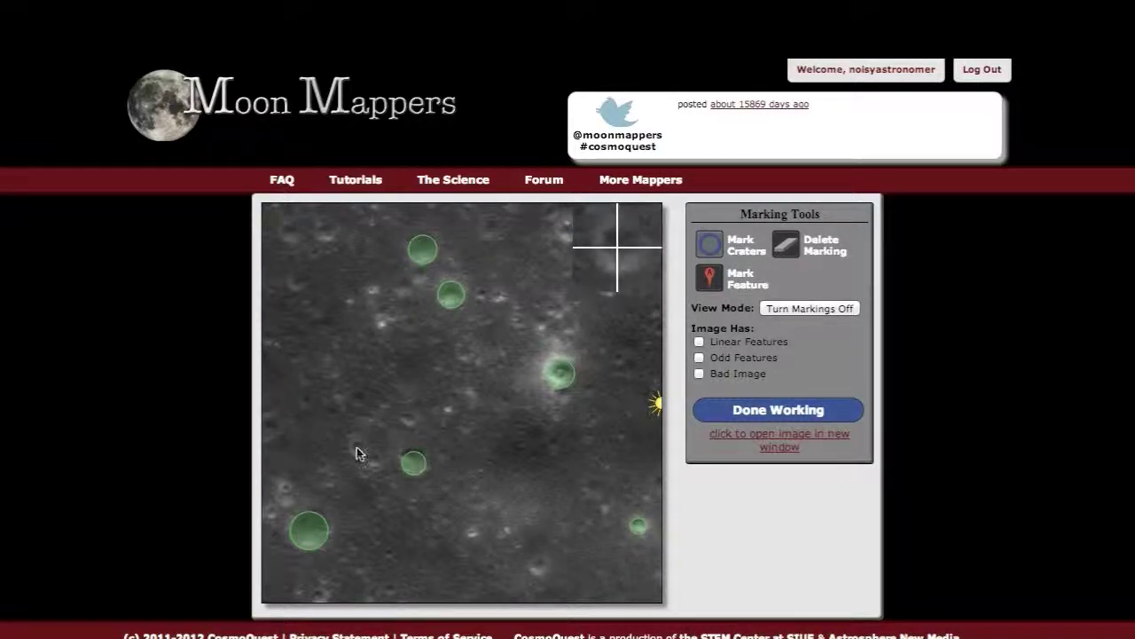
left_click_drag(356, 449, 360, 463)
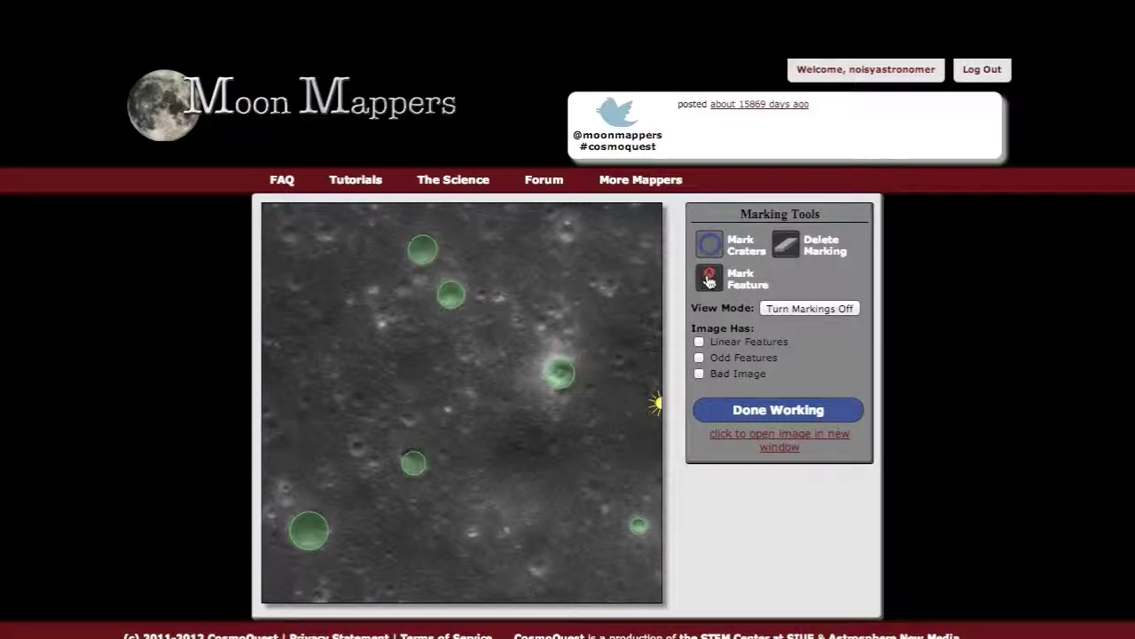
- Switch to Mark Feature, dismiss its help, and pin a feature left of the upper craters
left_click(710, 281)
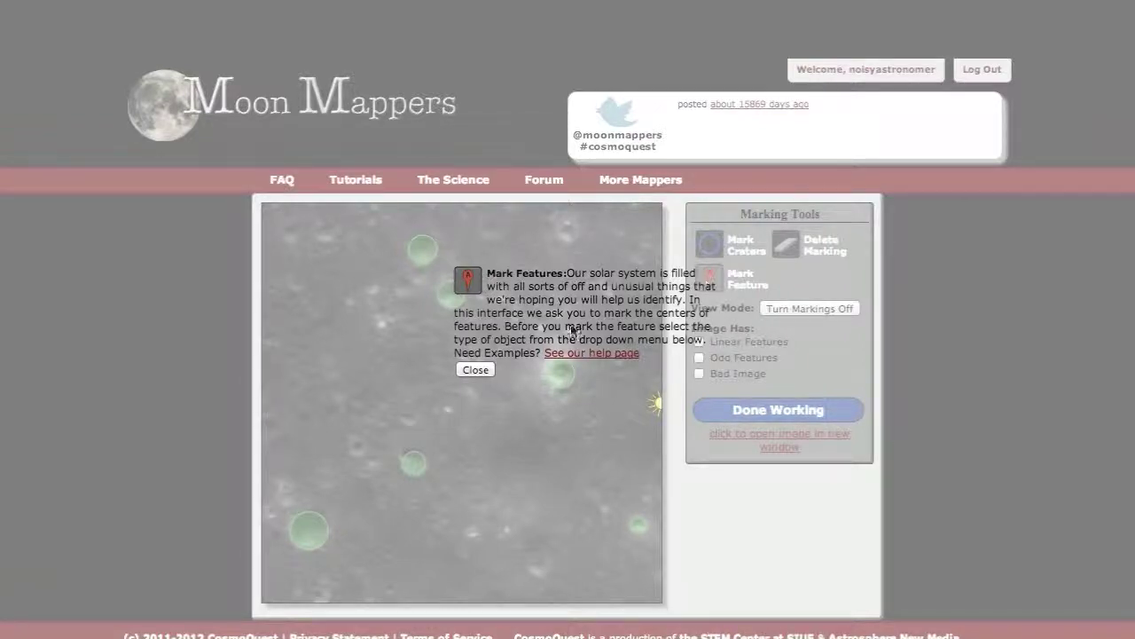
left_click(476, 370)
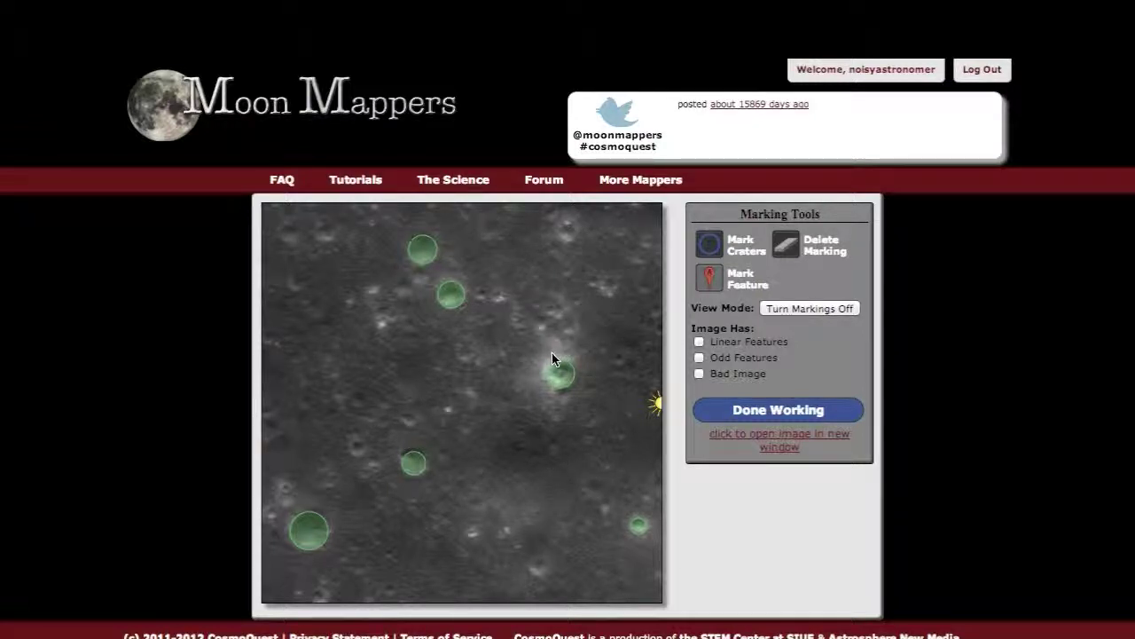
left_click(383, 328)
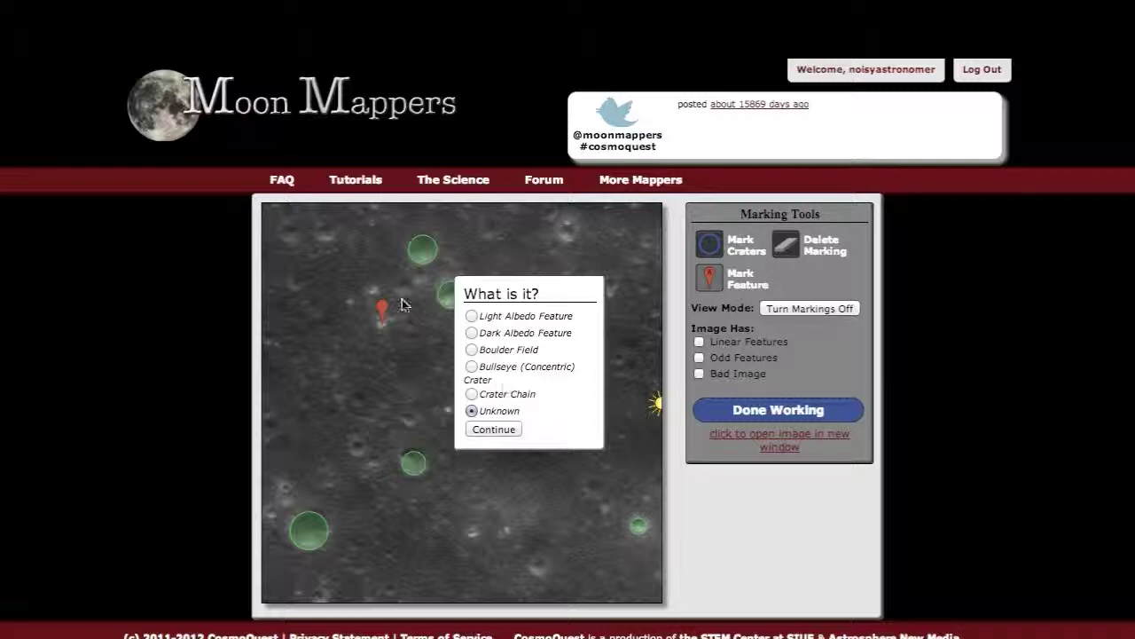
- Classify the first feature pin as a Light Albedo Feature and nudge it slightly lower
left_click(472, 317)
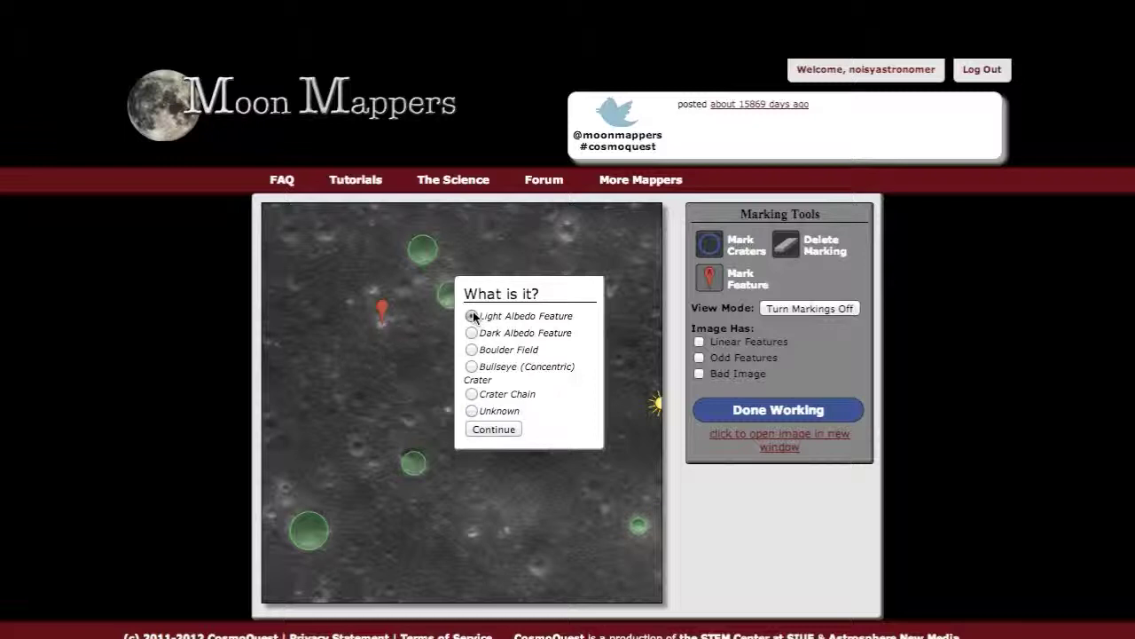
left_click(500, 430)
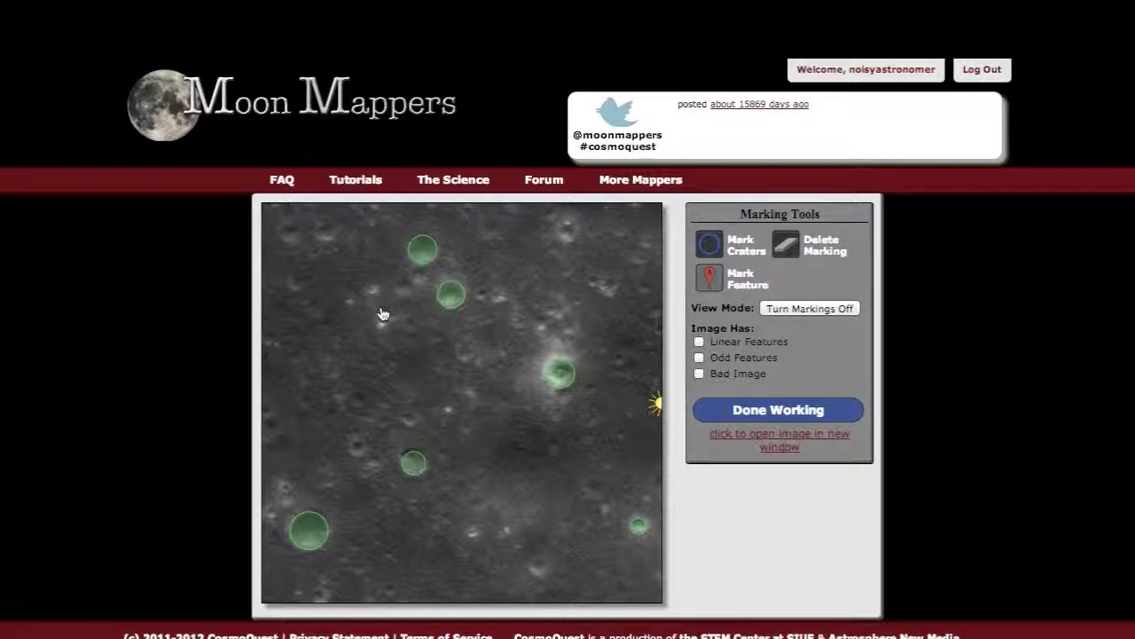
left_click(381, 326)
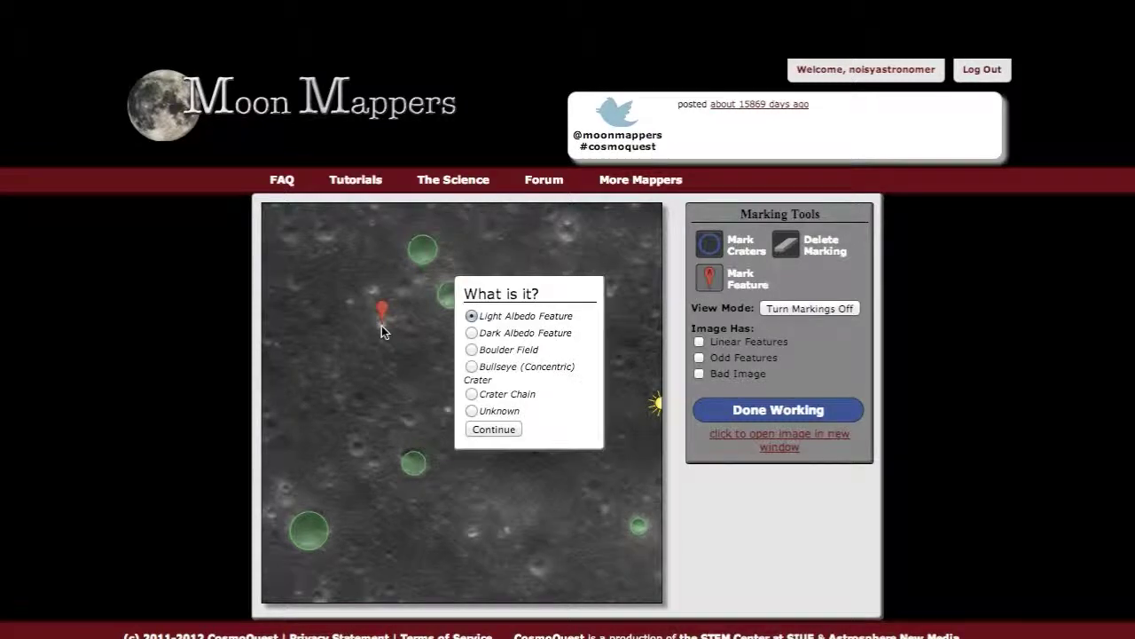
left_click(494, 429)
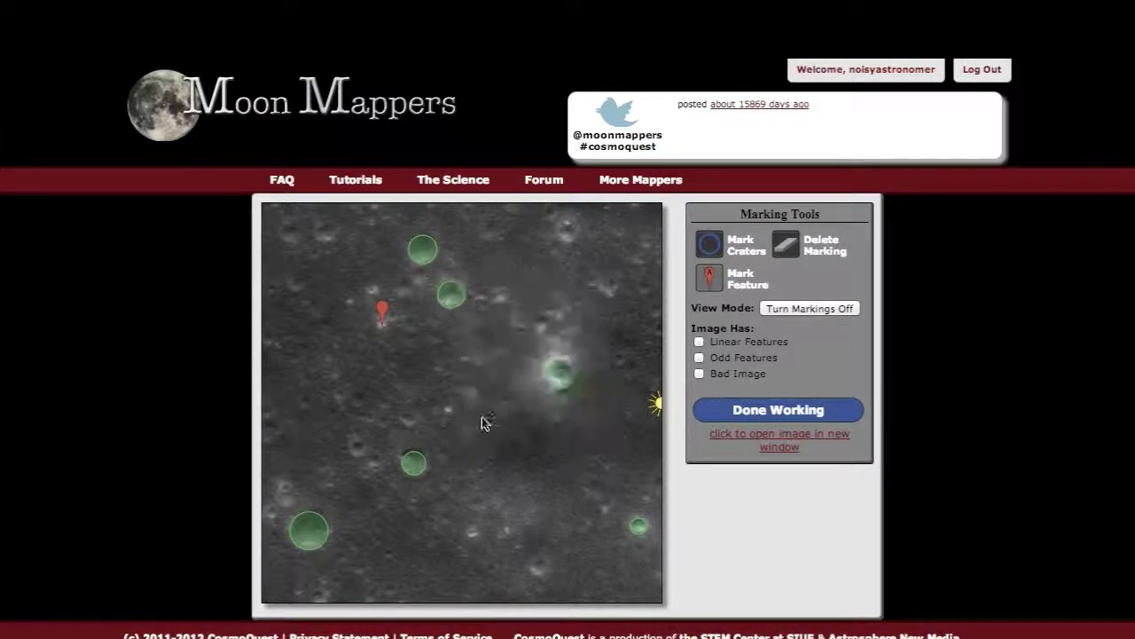
left_click(383, 316)
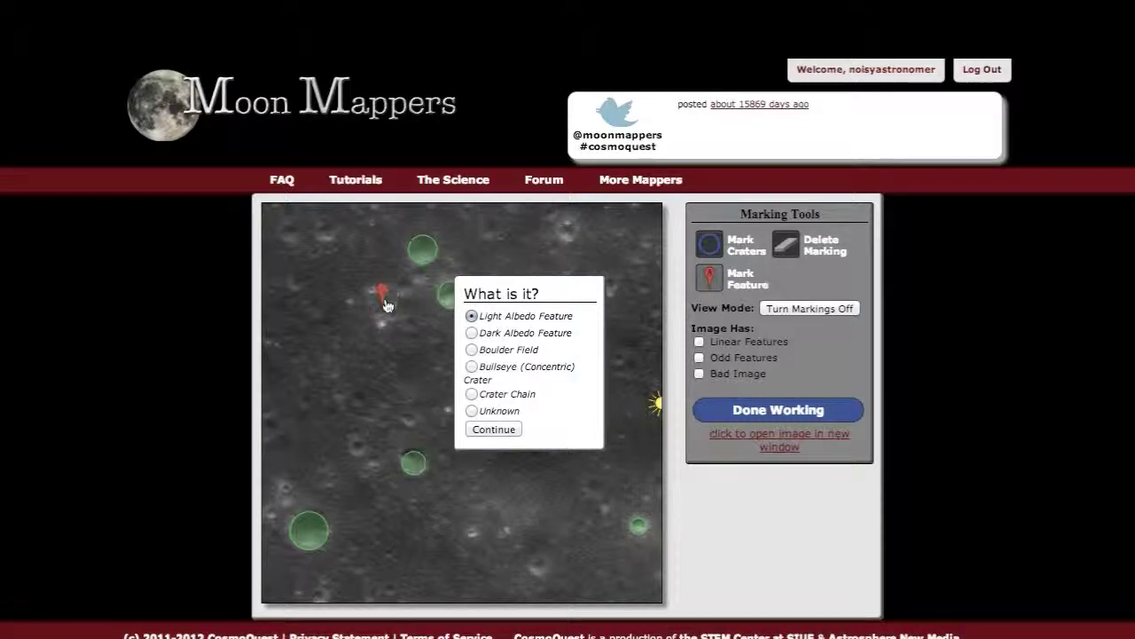
left_click(493, 429)
mouse_move(385, 318)
mouse_move(385, 317)
left_mouse_down()
mouse_move(405, 322)
mouse_move(383, 330)
mouse_move(393, 312)
mouse_move(412, 330)
mouse_move(384, 325)
left_mouse_up()
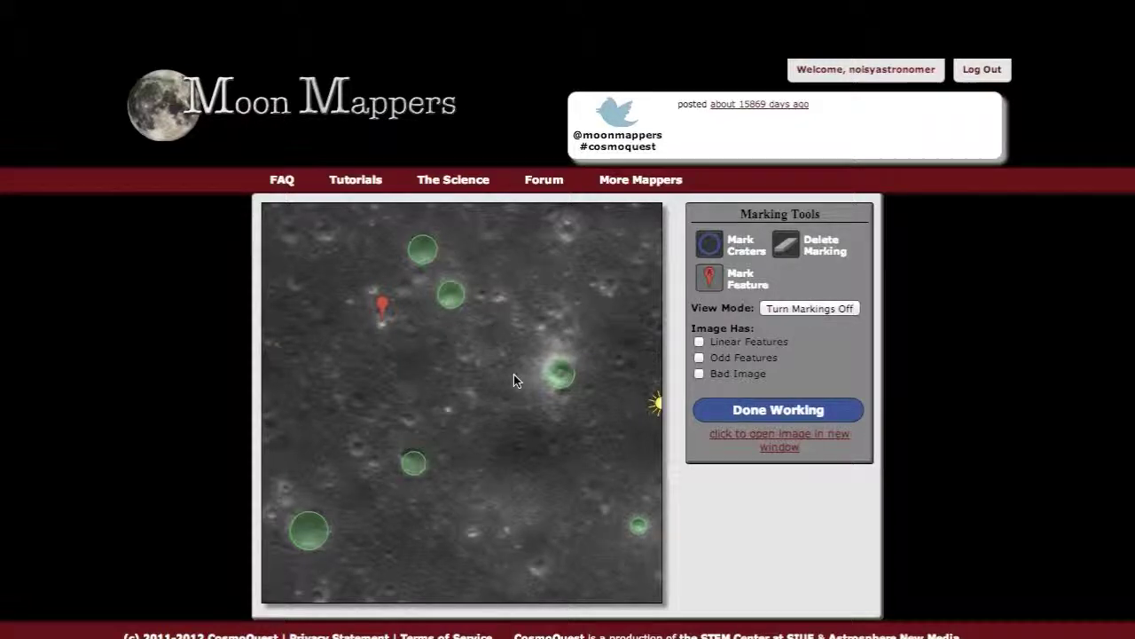
- Pin a second feature left of the image centre and confirm its type
left_click(448, 411)
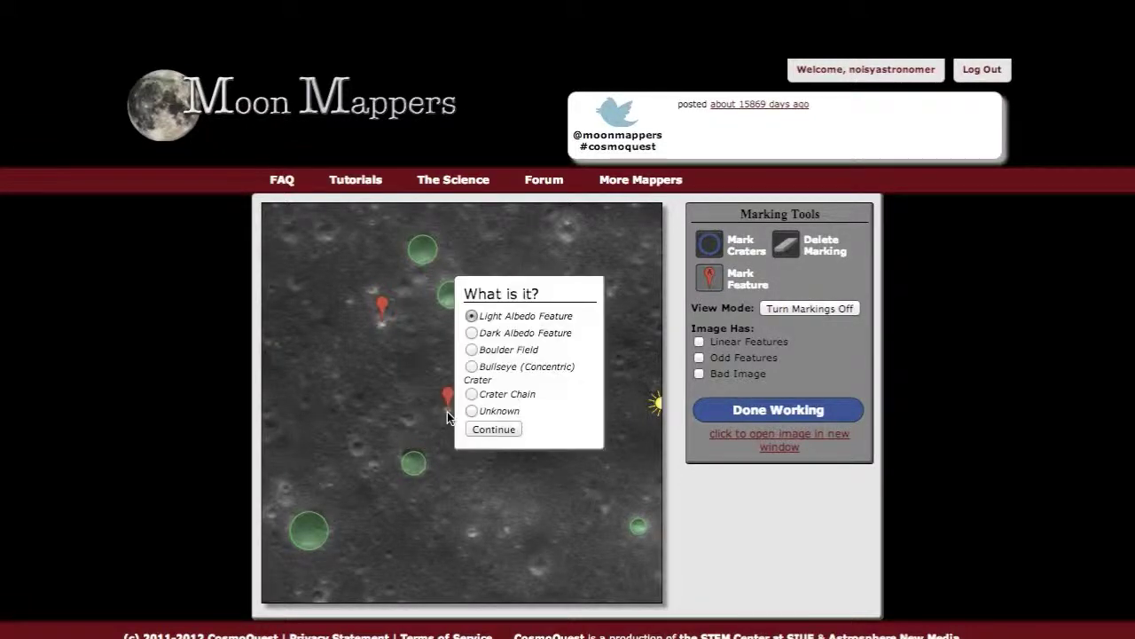
left_click(492, 431)
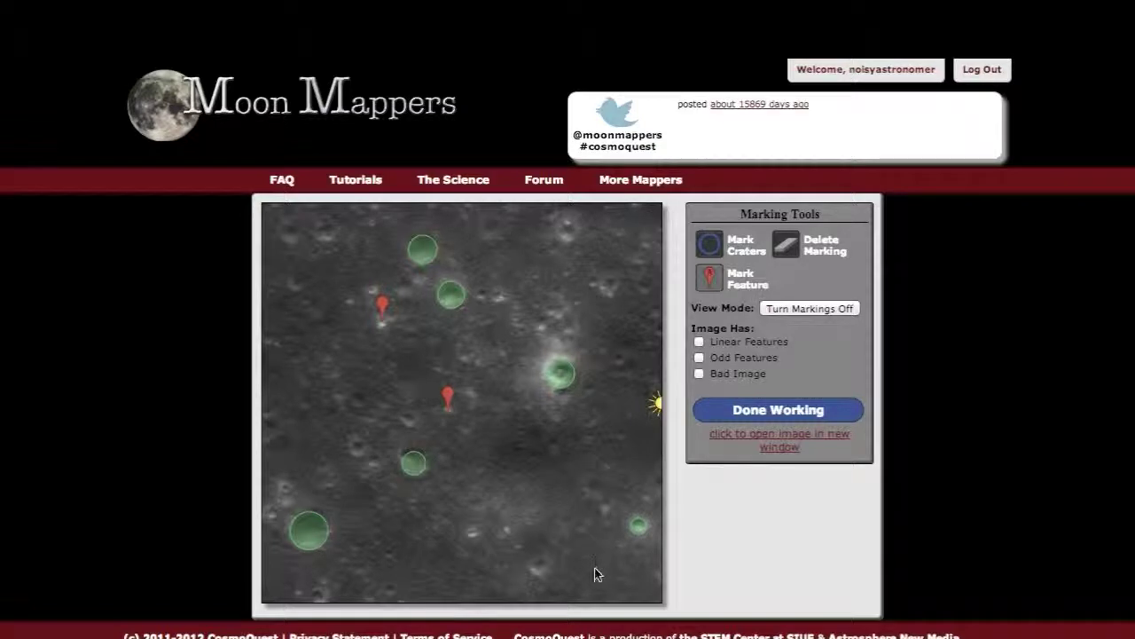
left_click(710, 244)
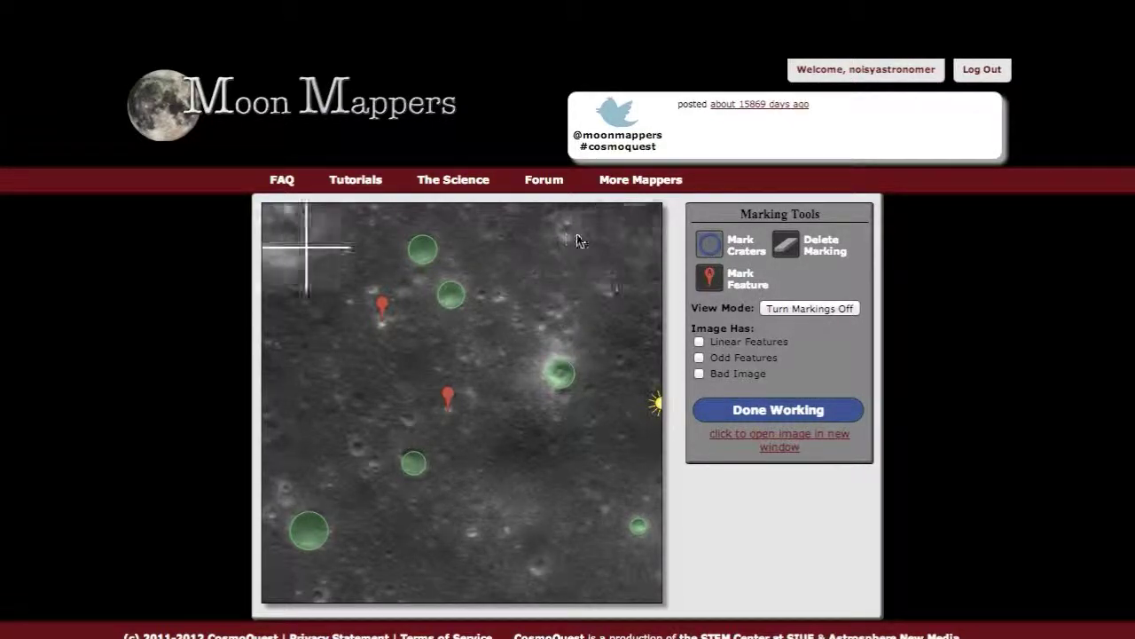
- Circle the small top-left crater and pin a Light Albedo feature by the bright crater right of centre
left_click_drag(566, 233, 572, 250)
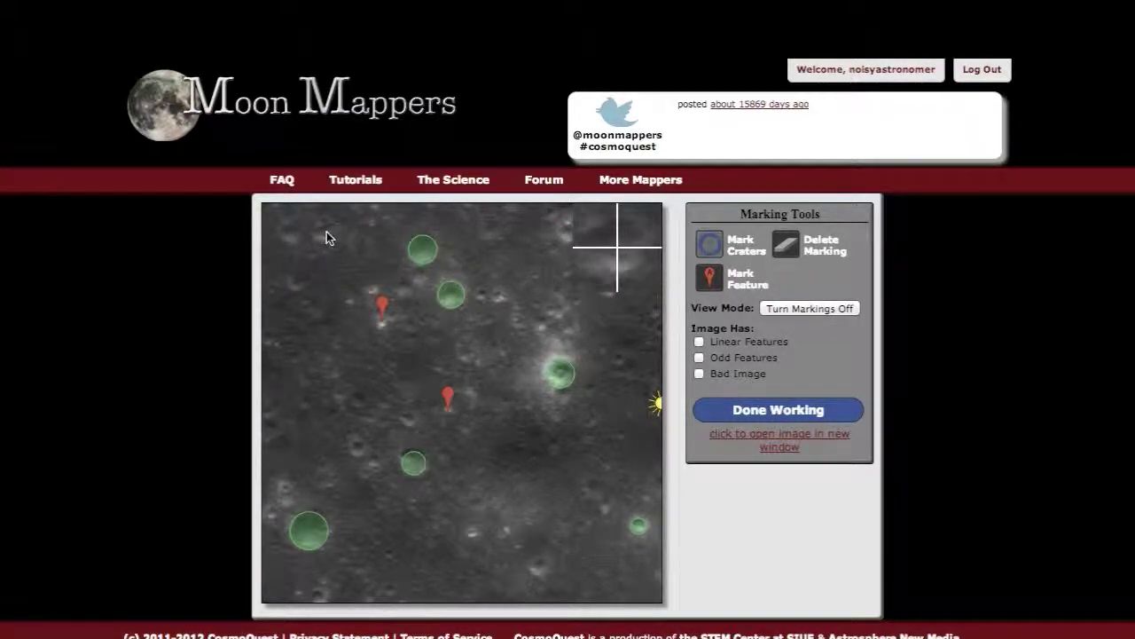
left_click_drag(325, 233, 328, 248)
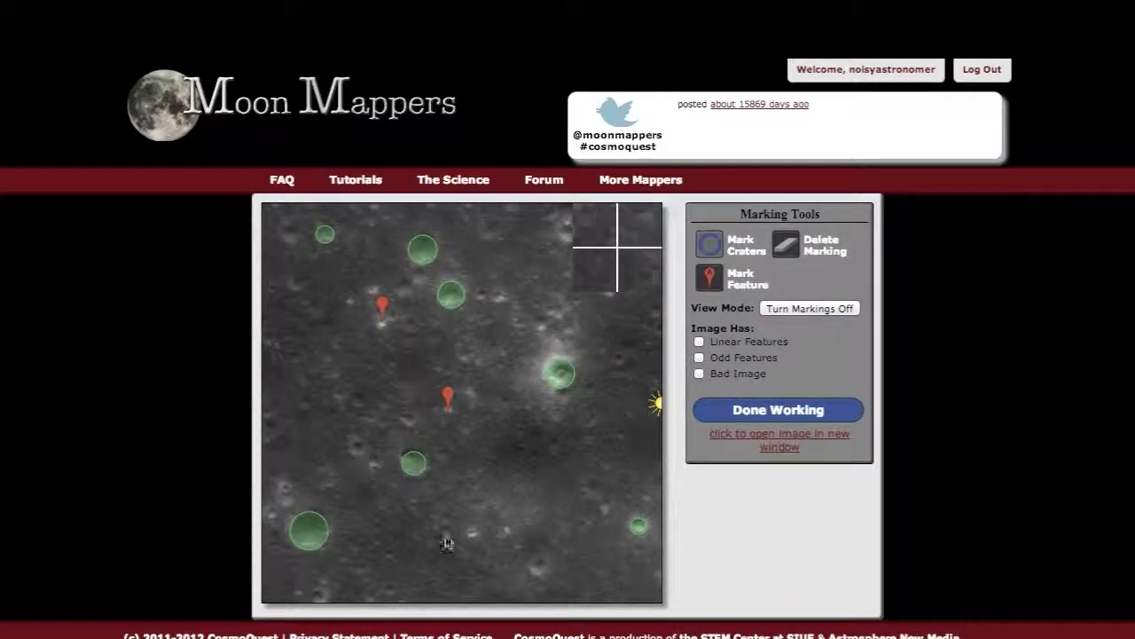
left_click(548, 361)
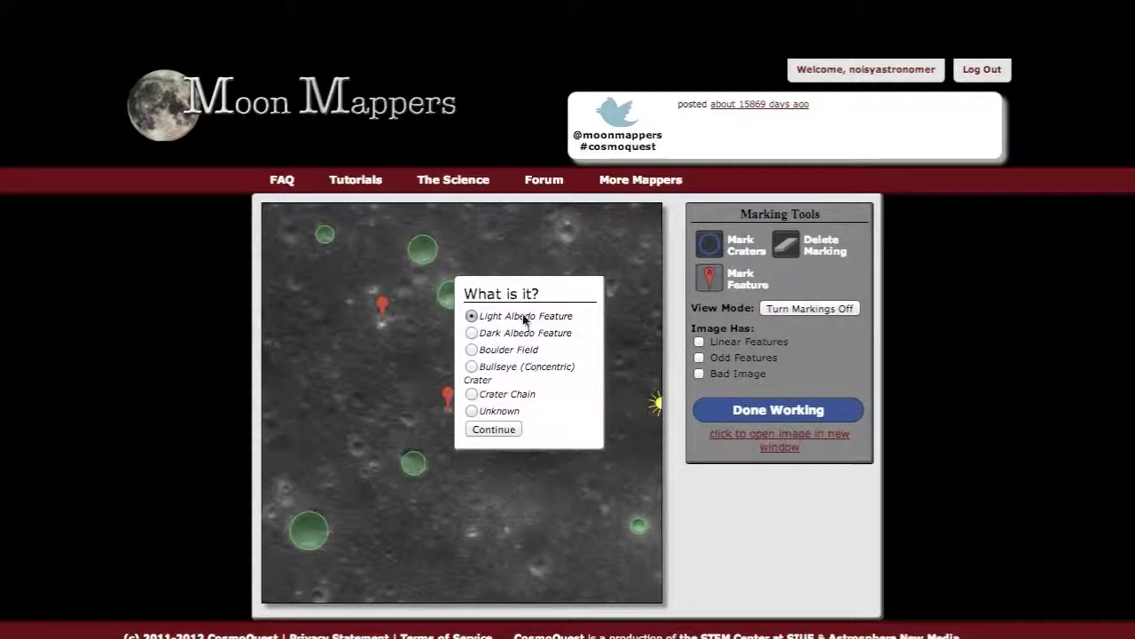
left_click(493, 433)
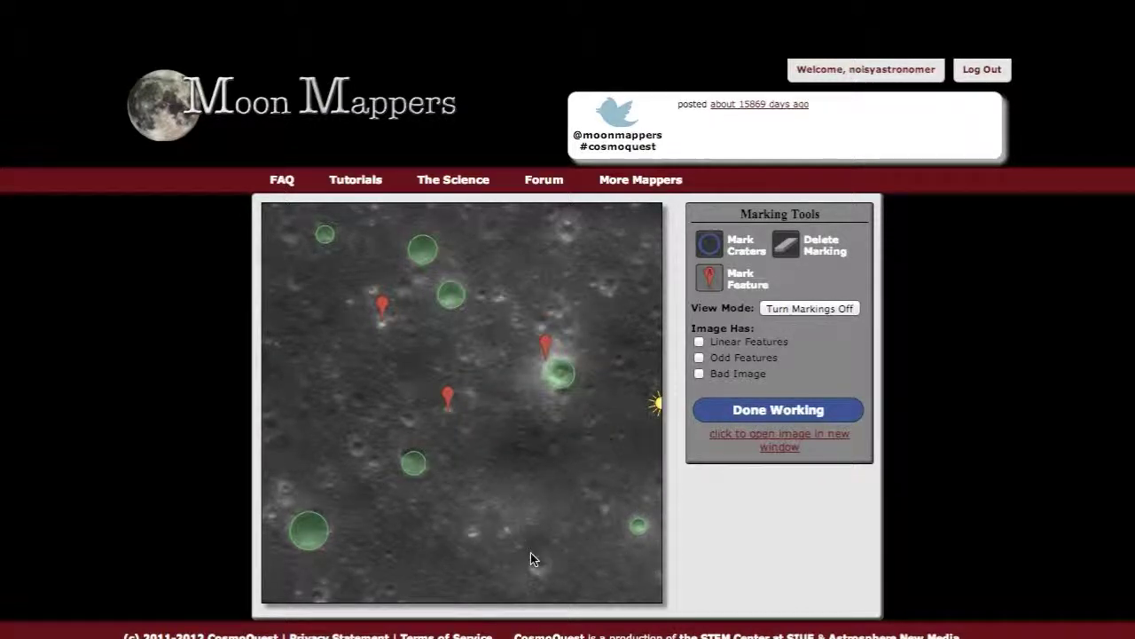
left_click(710, 249)
left_click(710, 245)
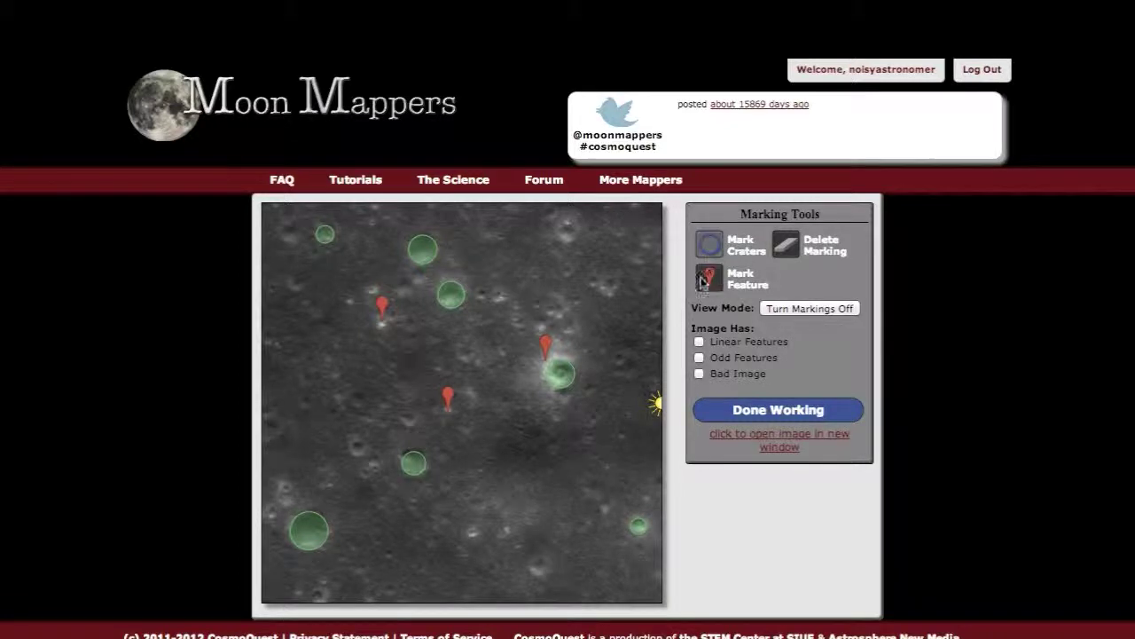
- Circle the broad crater below centre, then turn all markings off
left_click_drag(531, 463, 587, 447)
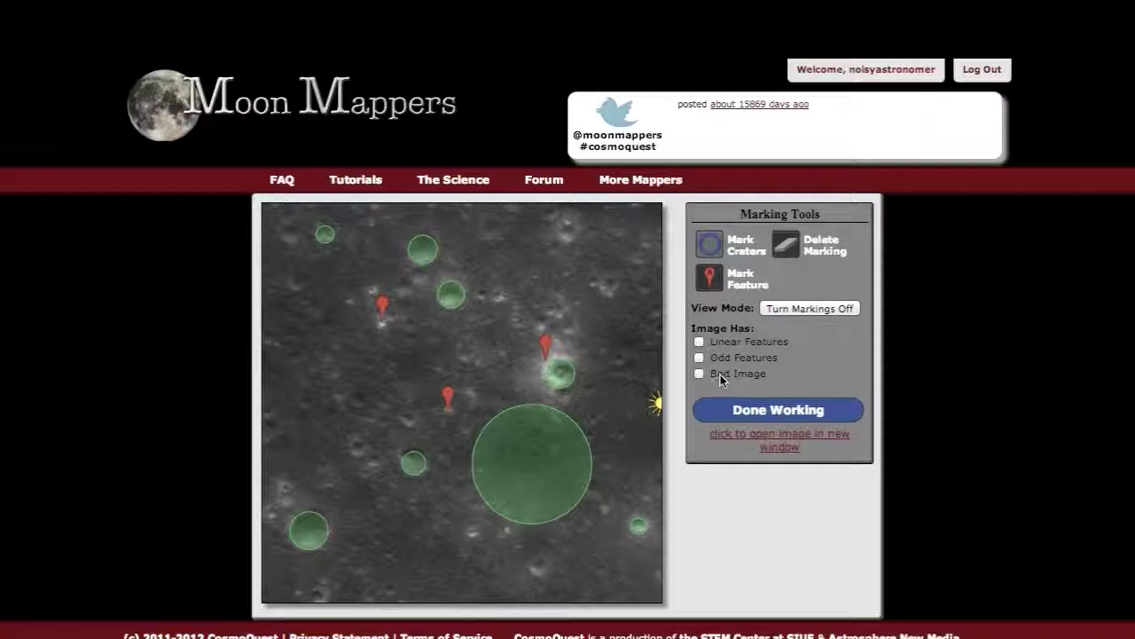
left_click(808, 308)
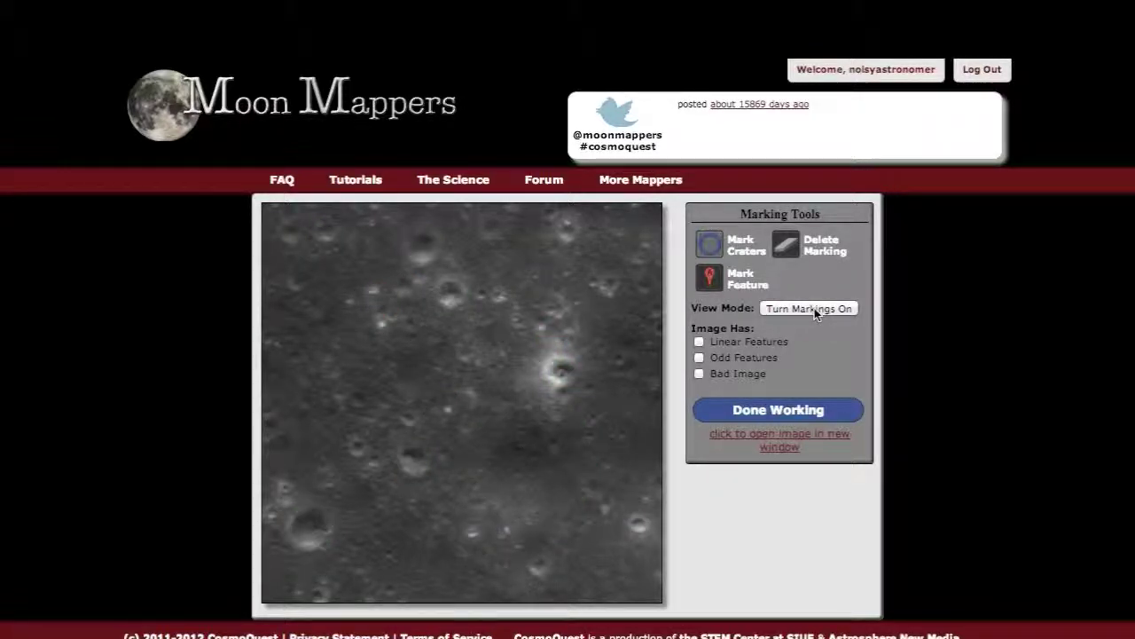
- Turn the crater circles and feature pins back on
left_click(814, 308)
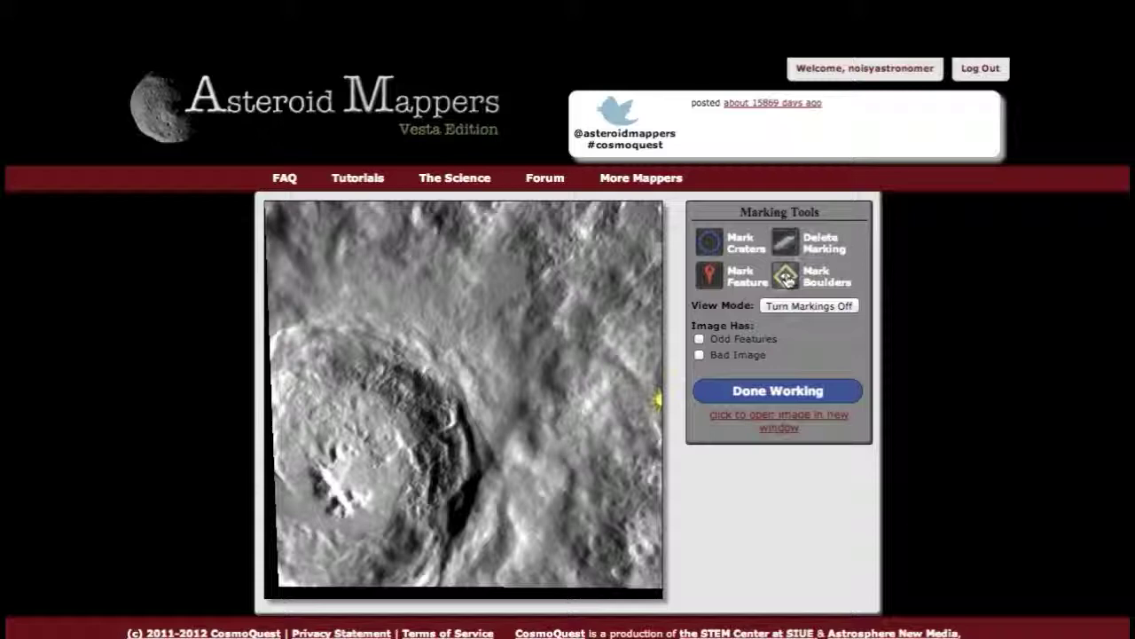
- Read and close the Mark Boulders help, then reselect the Mark Boulders tool
left_click(785, 281)
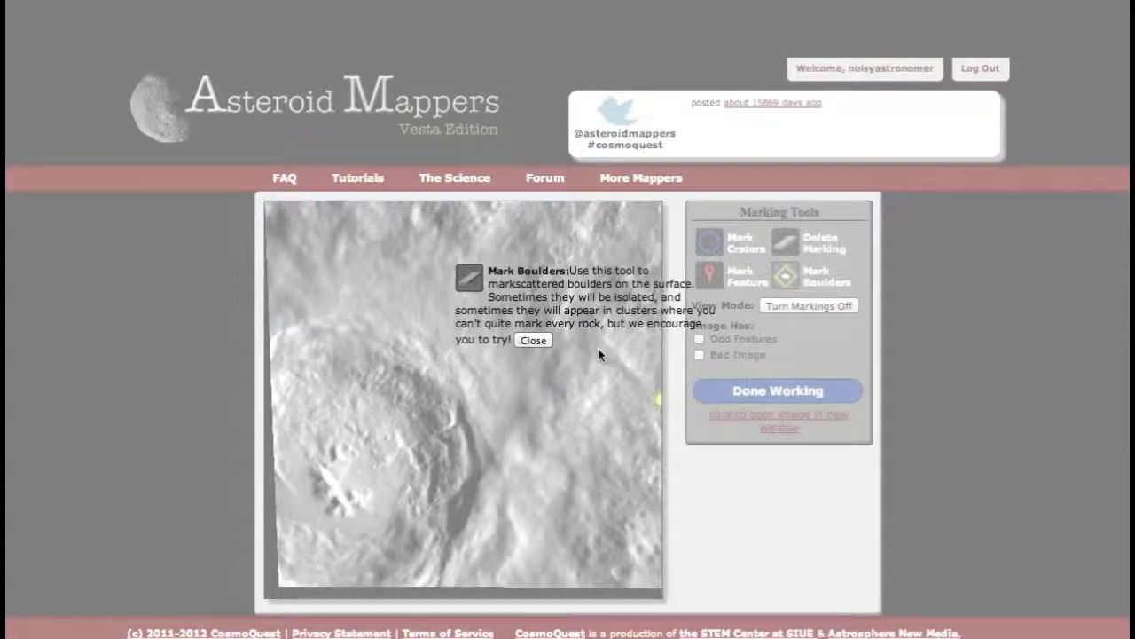
left_click(534, 340)
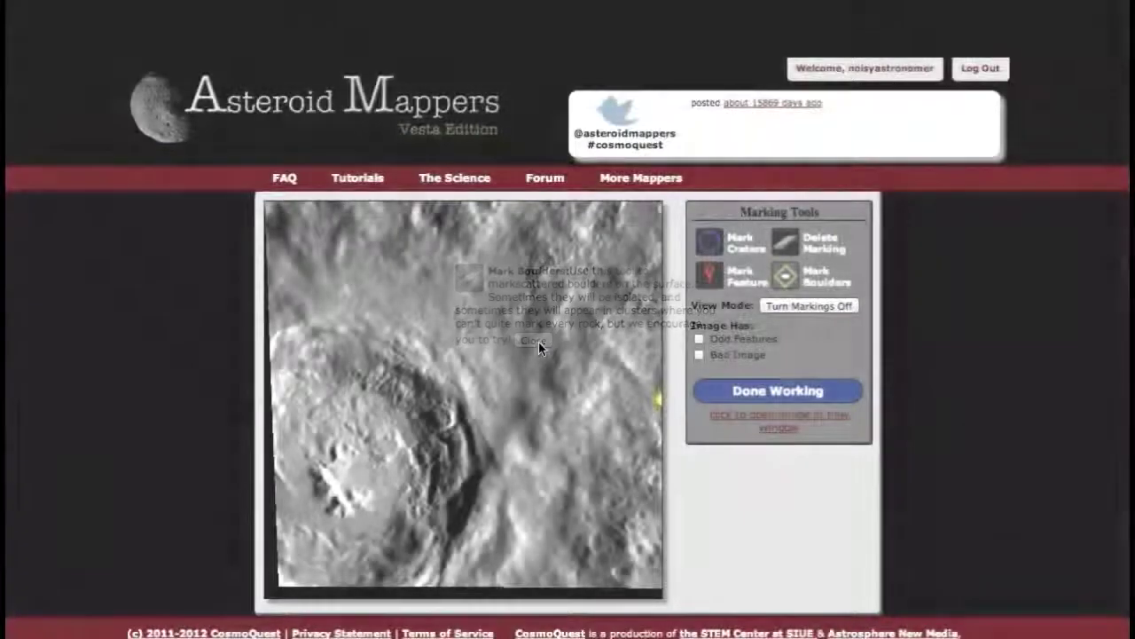
left_click(785, 282)
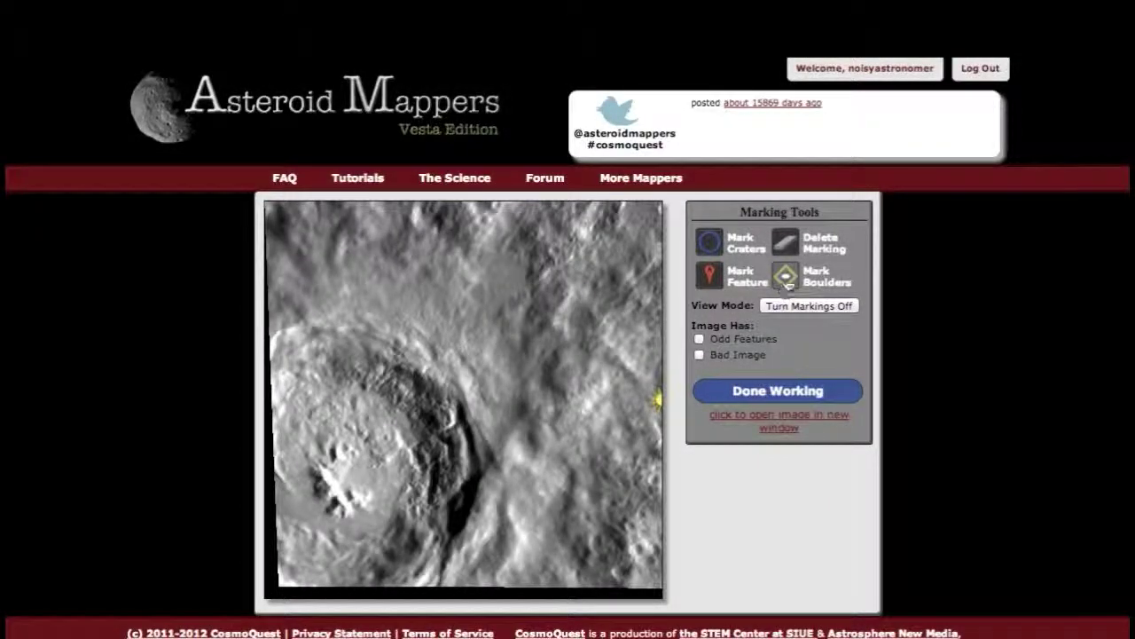
- Mark the boulder inside the large crater, delete the misplaced marker, and re-mark it on the crater floor
left_click(386, 495)
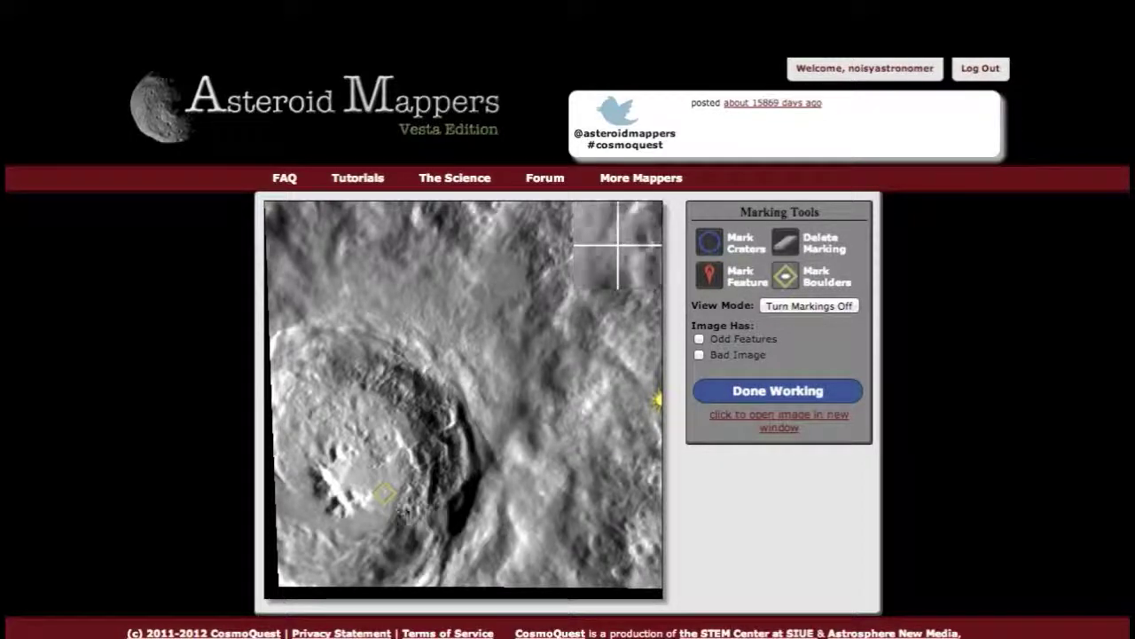
left_click(391, 506)
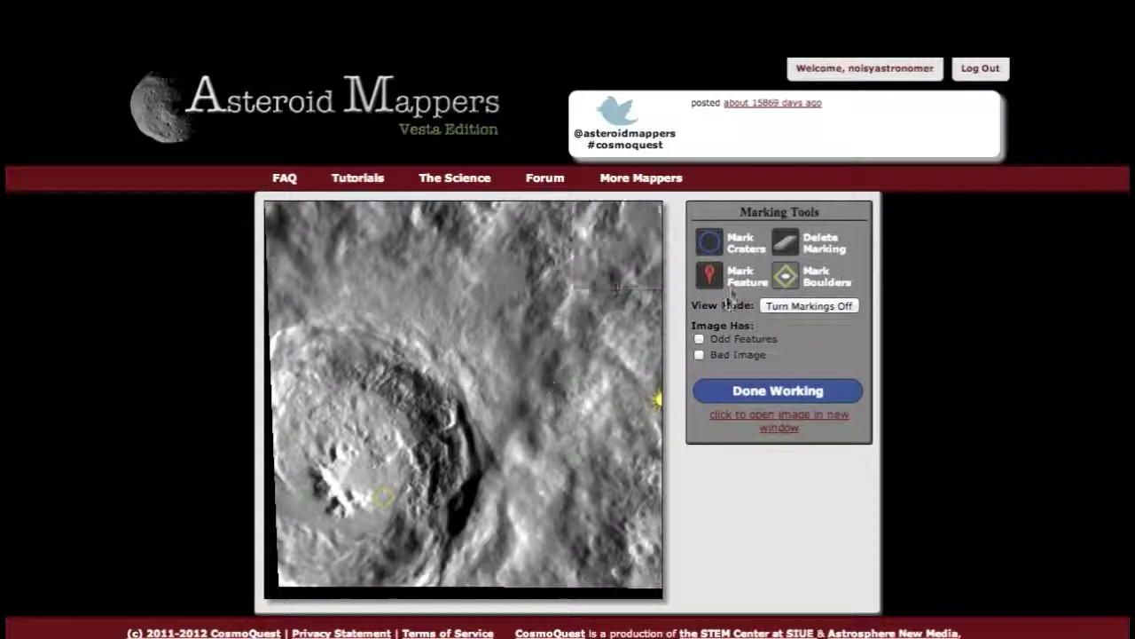
left_click(385, 502)
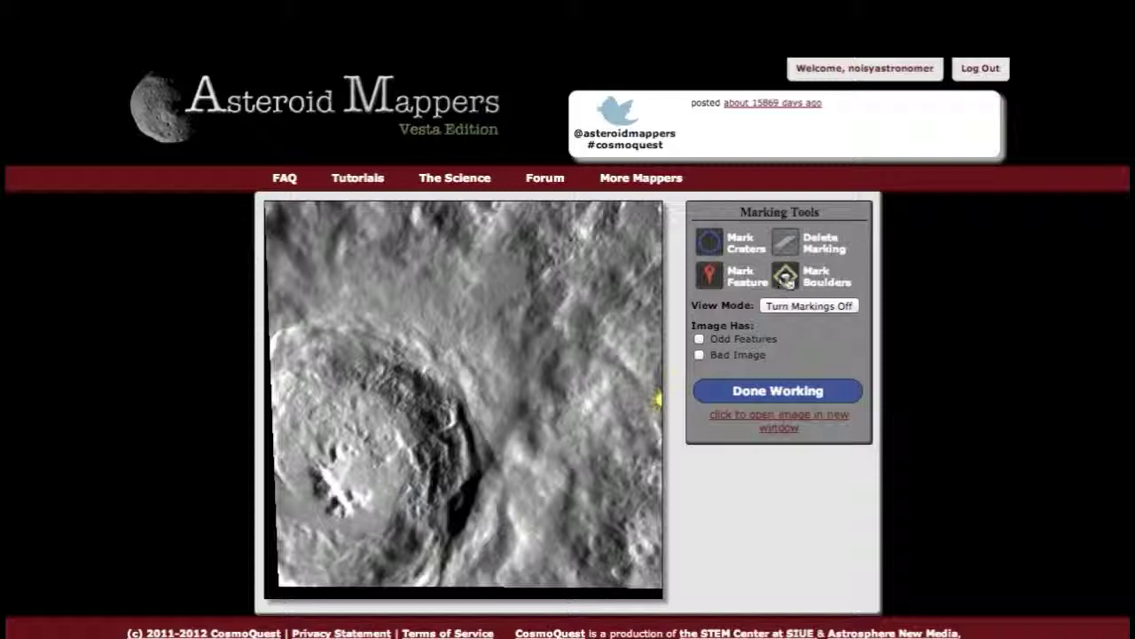
left_click(785, 276)
left_click(381, 495)
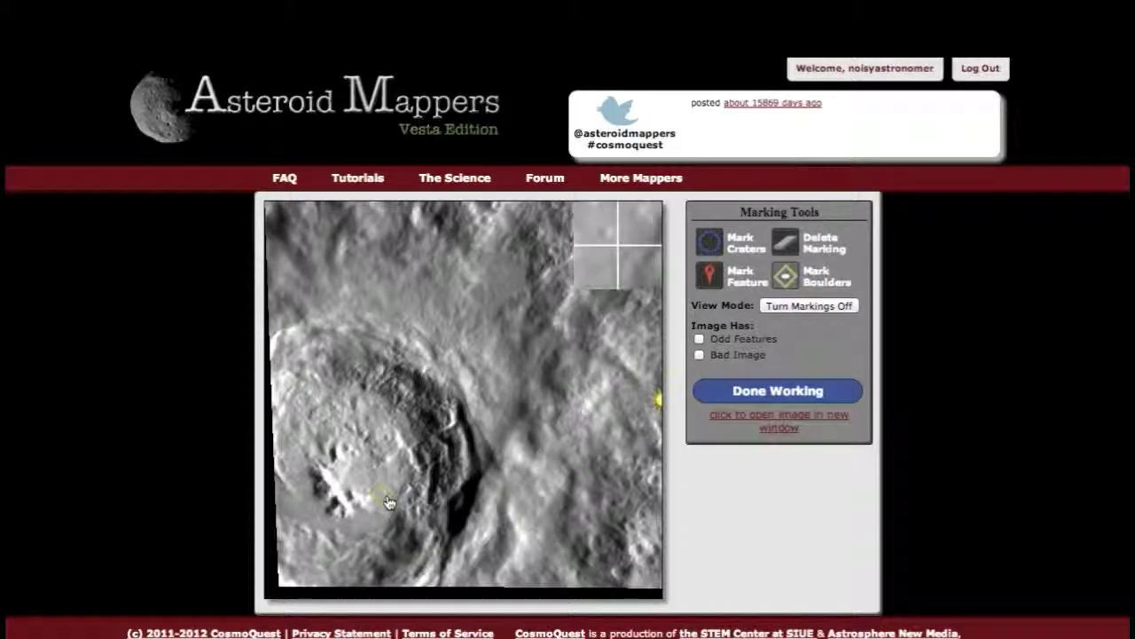